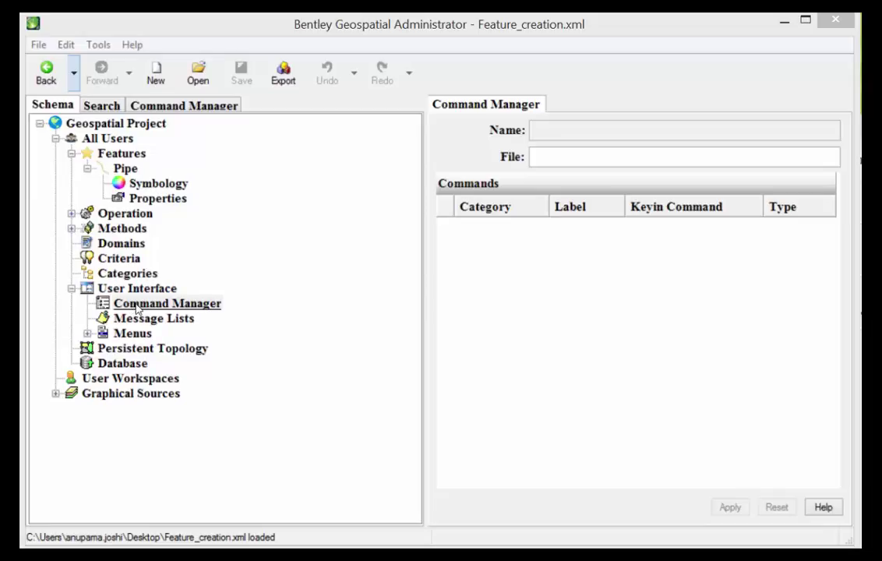
Add a MainMenu Command Manager list with Include Method Name in Labels kept checked
right_click(130, 307)
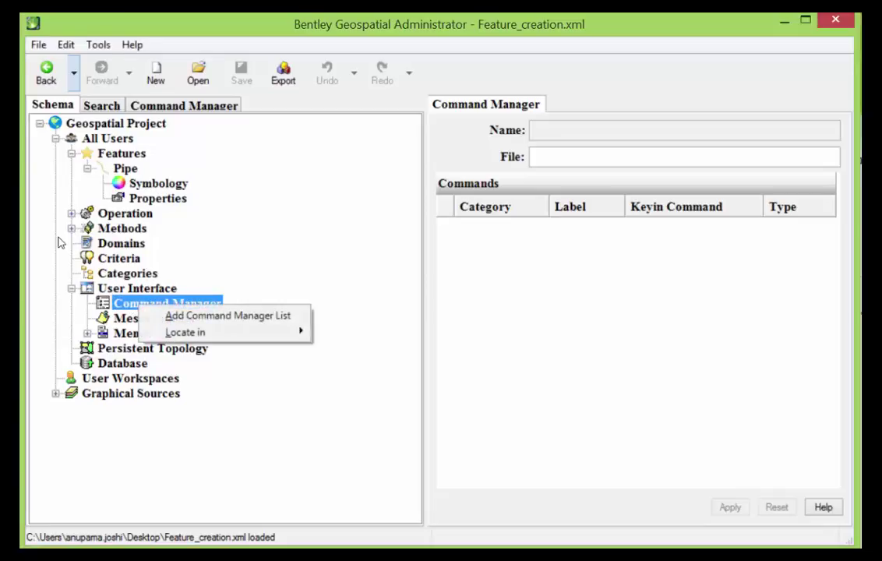
click(184, 316)
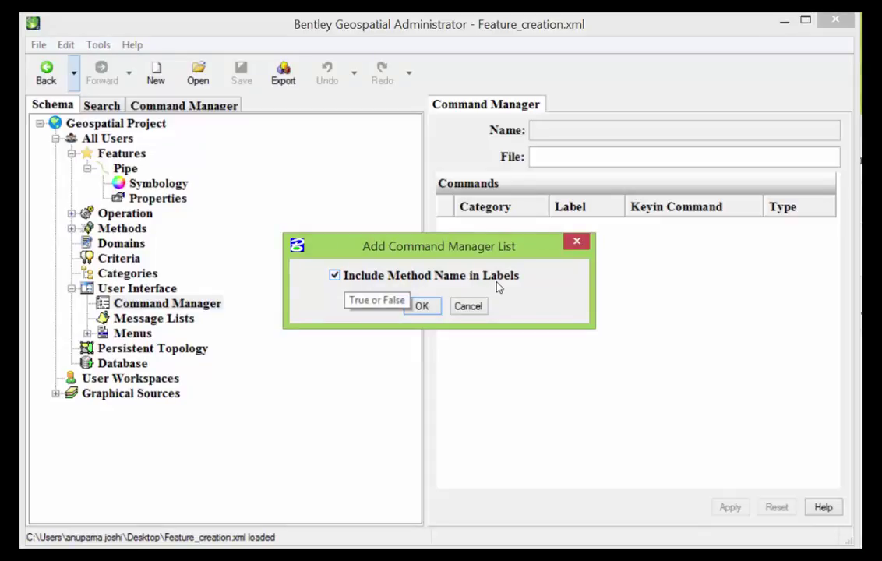
click(422, 305)
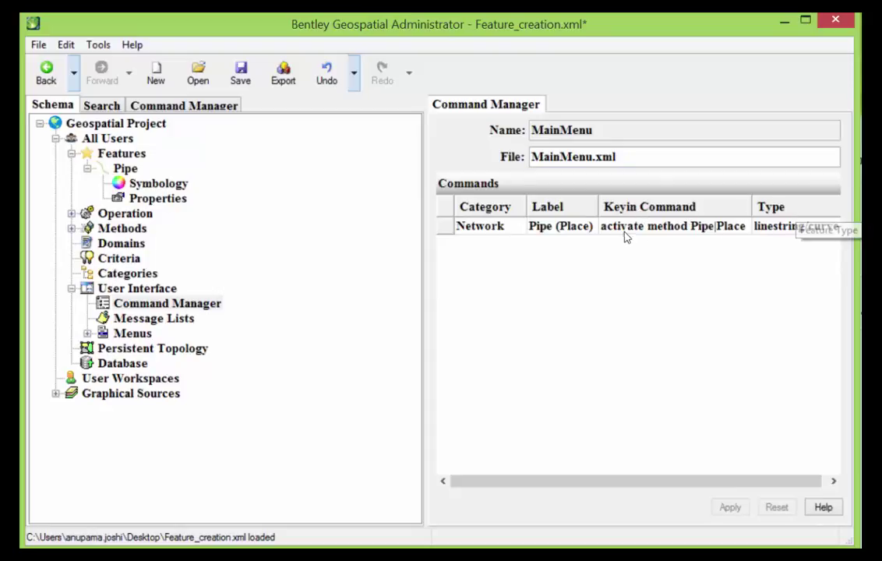
Exclude the Pipe method's Place command from the Command Manager menu and apply
click(71, 229)
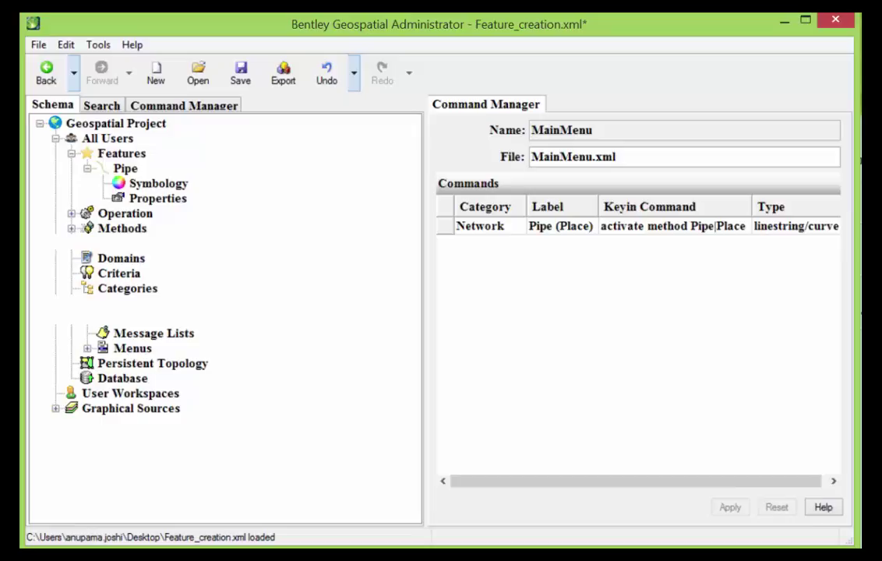
click(127, 244)
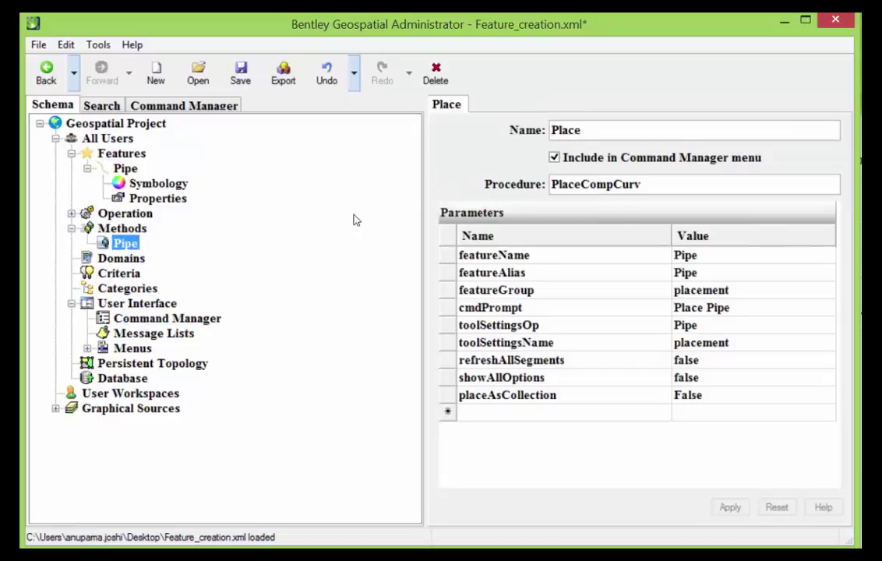
click(554, 159)
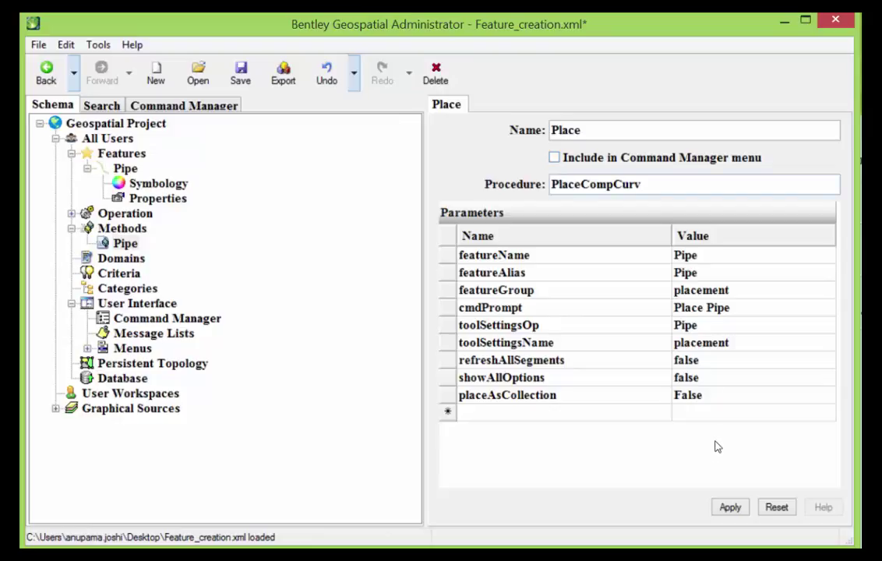
click(730, 508)
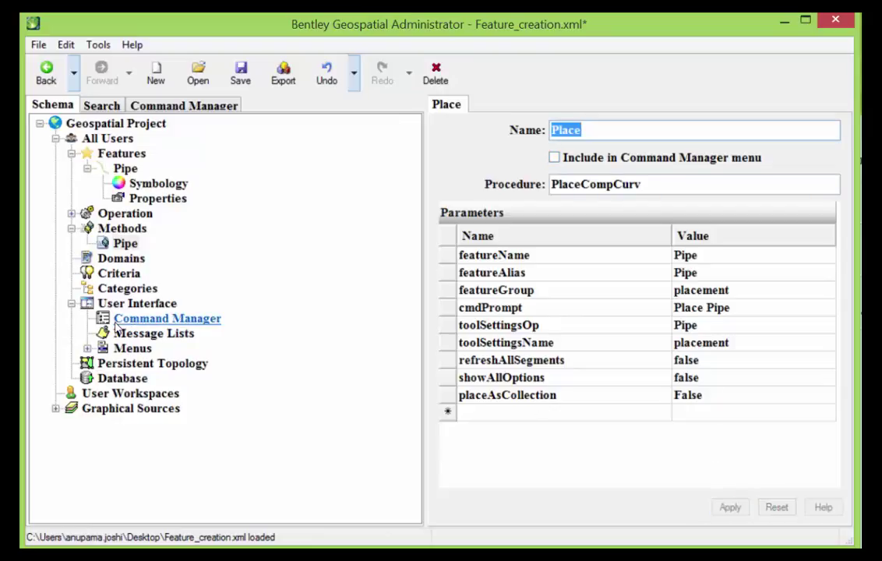
Update the Command Manager list so MainMenu becomes empty
click(166, 318)
right_click(169, 320)
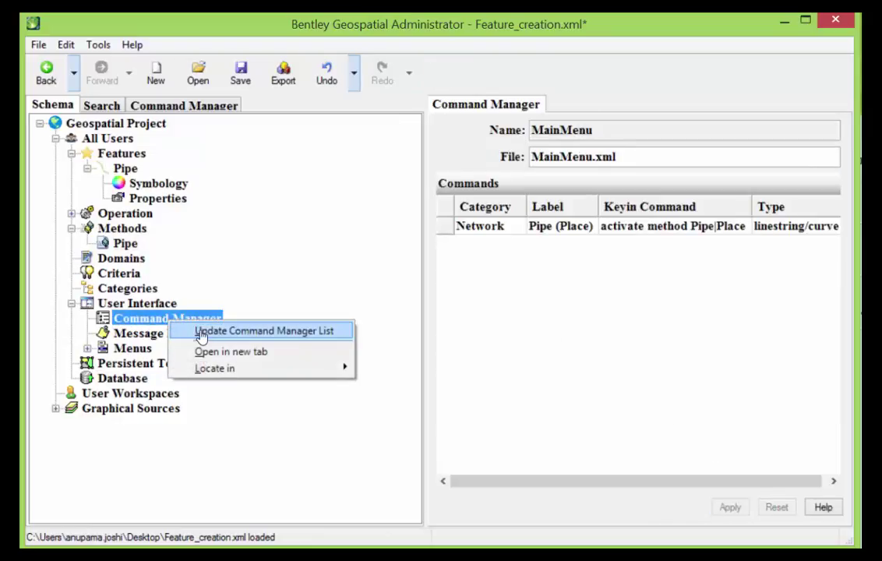
click(178, 331)
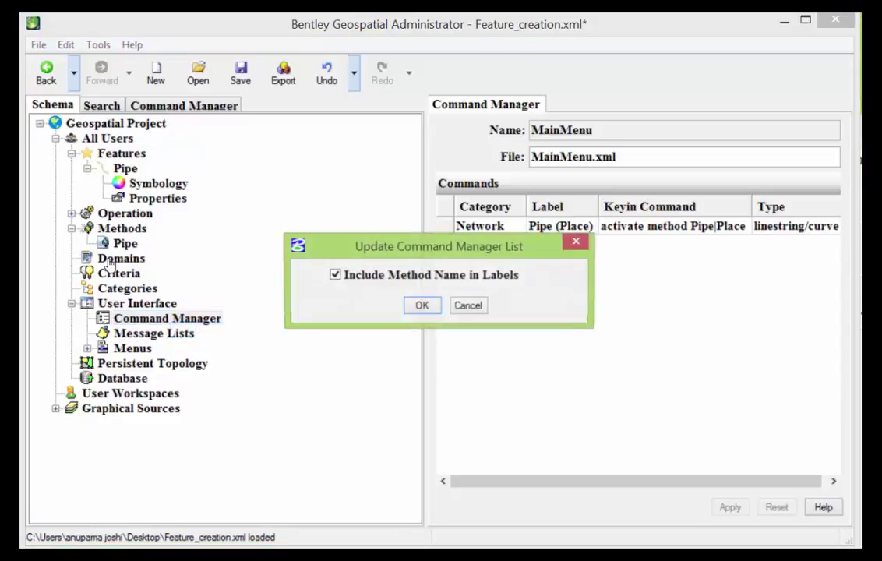
click(421, 306)
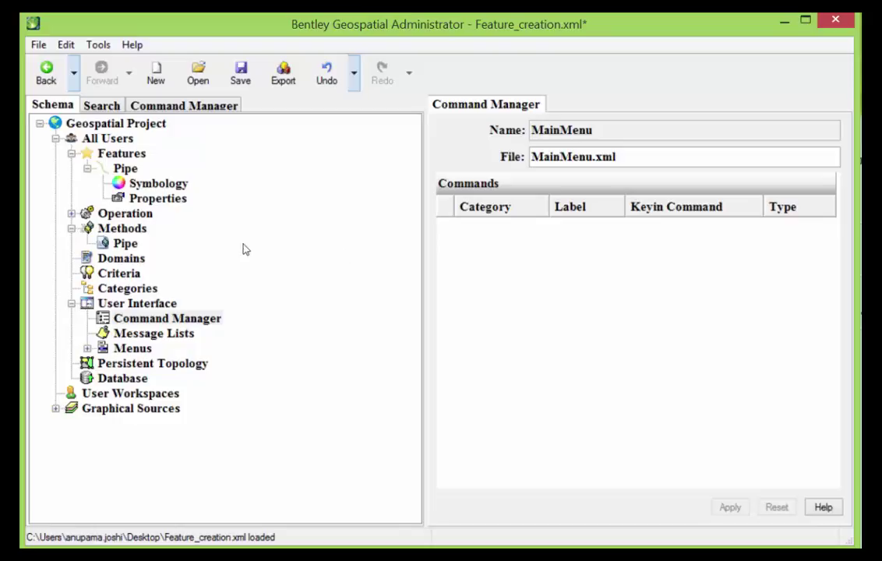
Re-include the Pipe method's Place command in the Command Manager menu and apply
click(125, 244)
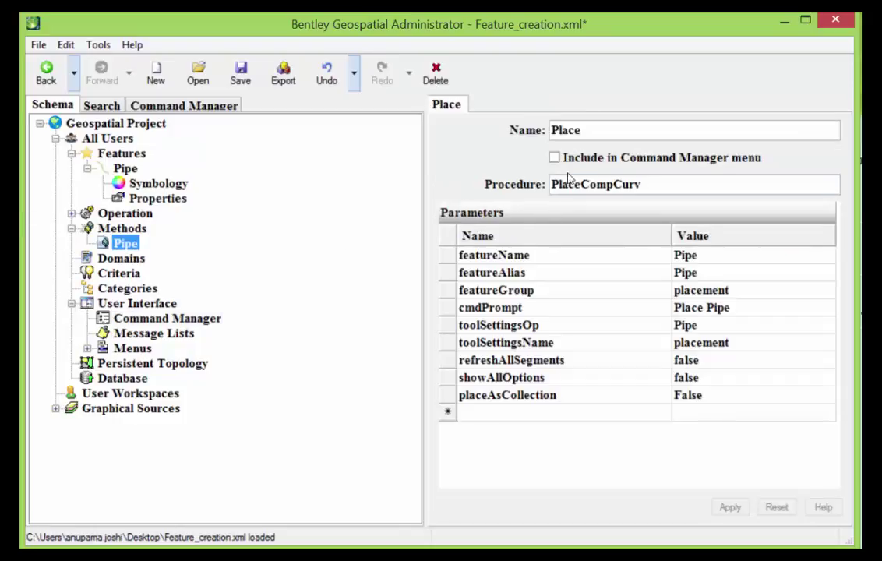
click(554, 158)
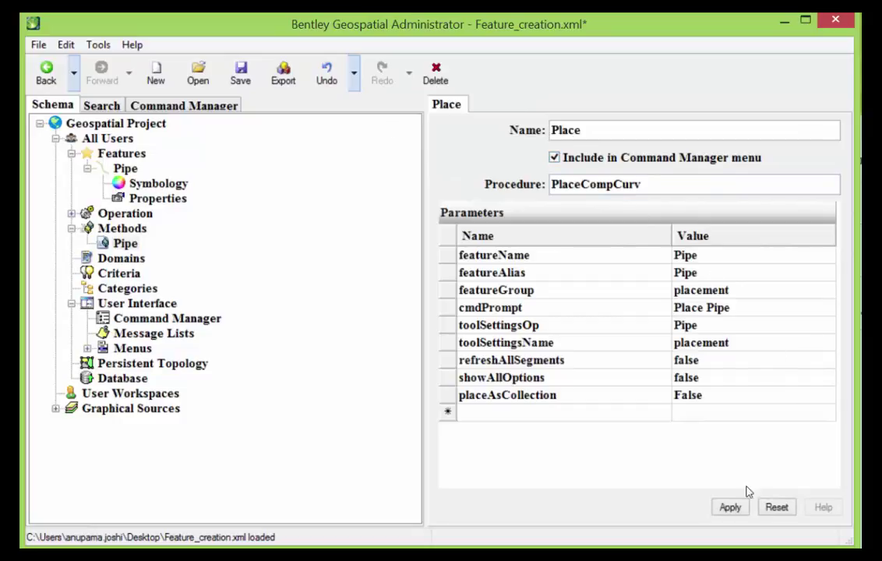
click(730, 508)
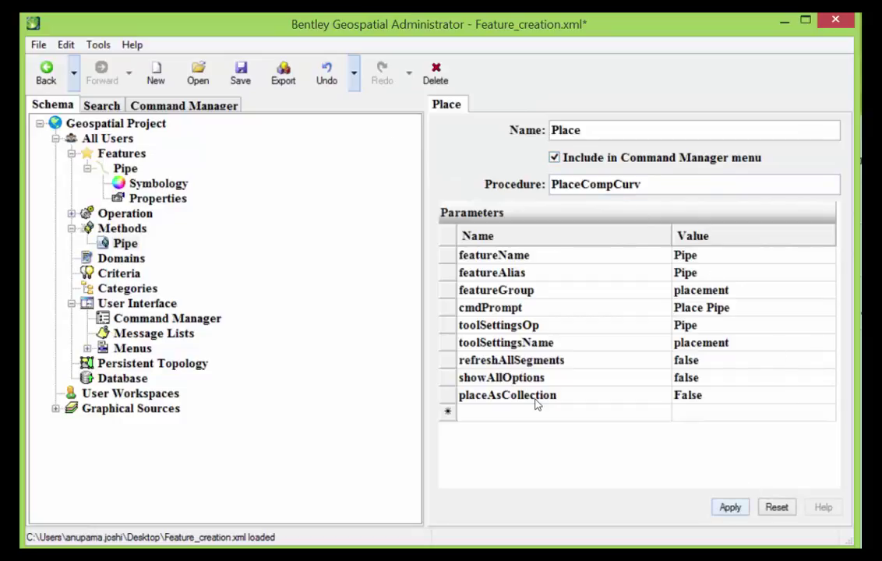
Update the Command Manager list so MainMenu lists Network Pipe (Place) again
right_click(133, 318)
click(164, 331)
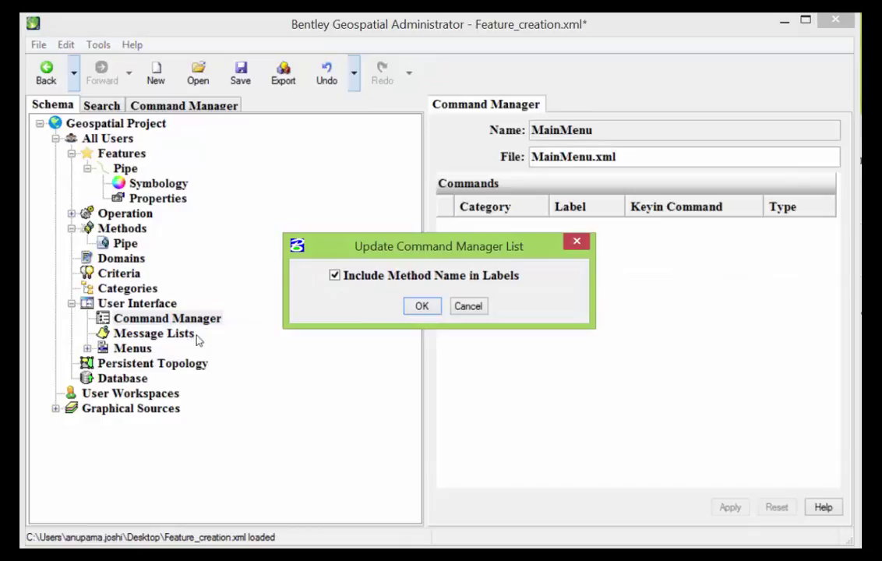
click(422, 304)
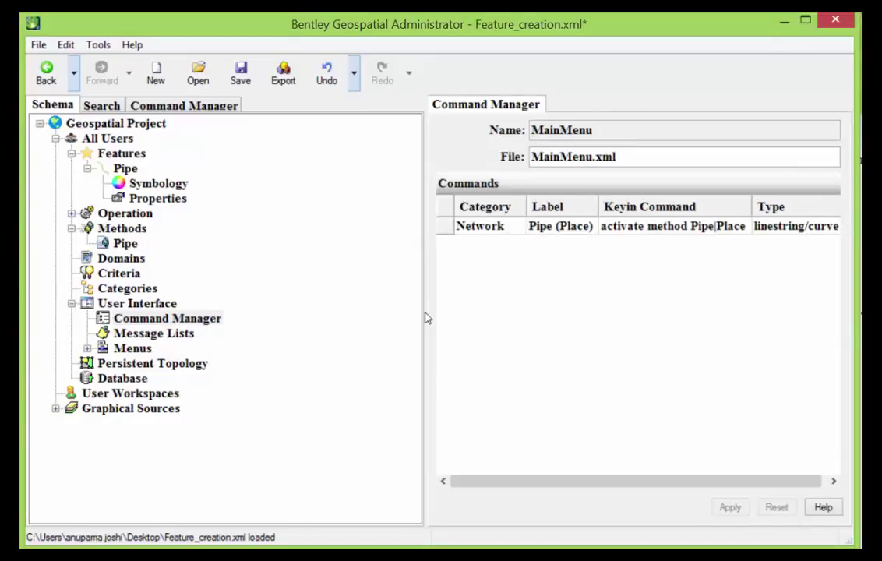
Save Feature_creation.xml from the toolbar
click(240, 74)
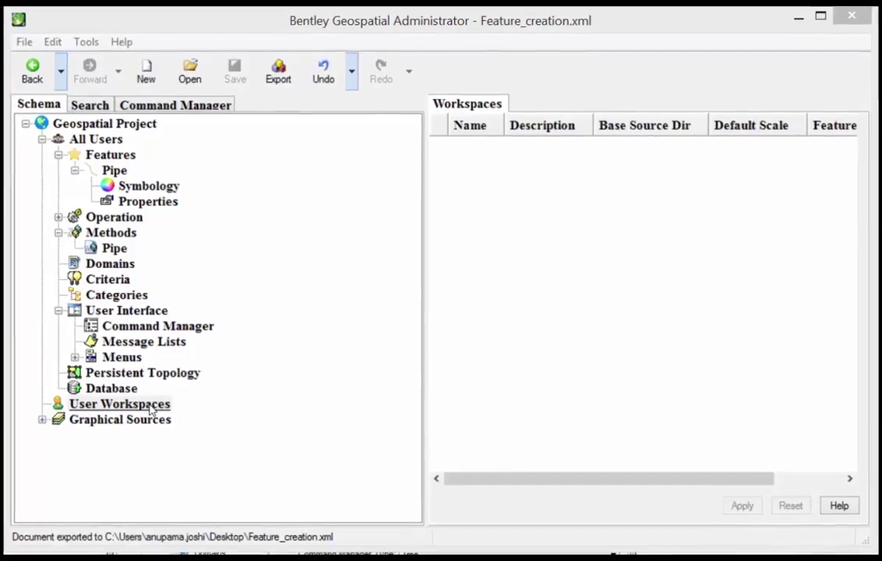
Add a user workspace named 'Water' with the description 'Water Network'
right_click(148, 407)
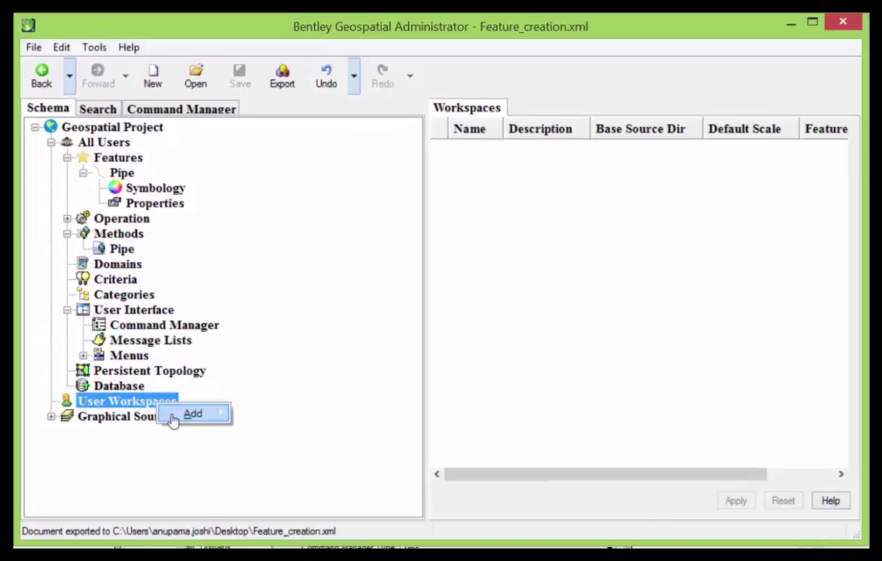
mouse_move(192, 413)
click(268, 414)
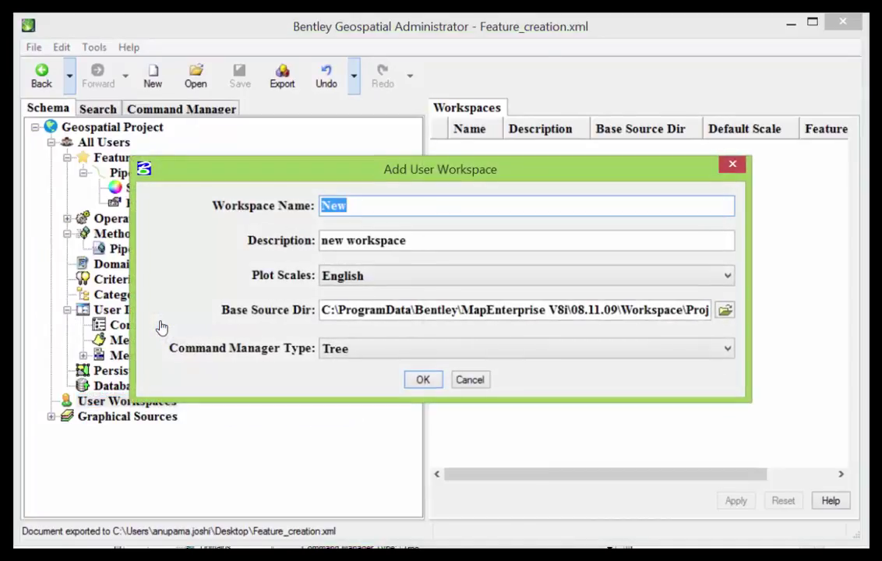
key(BackSpace)
text(Water)
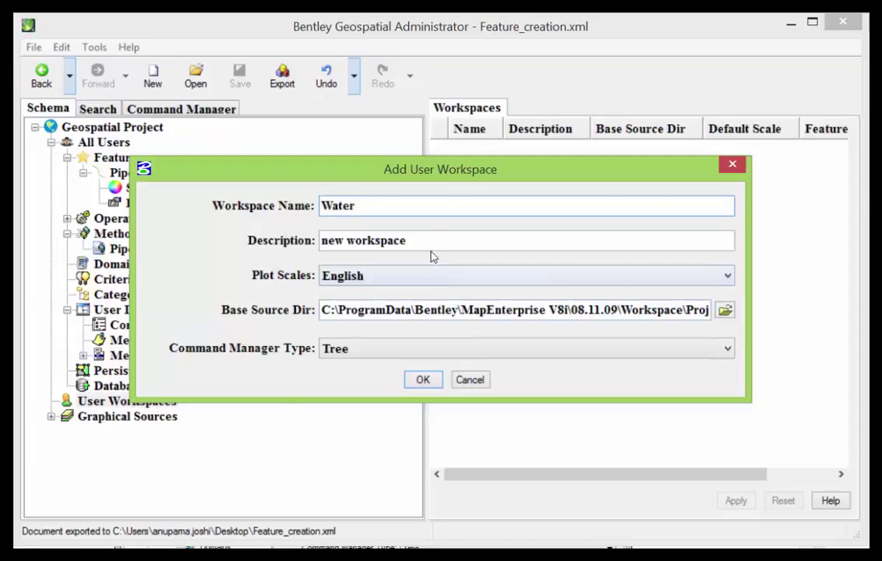
key(Tab)
text(Wa)
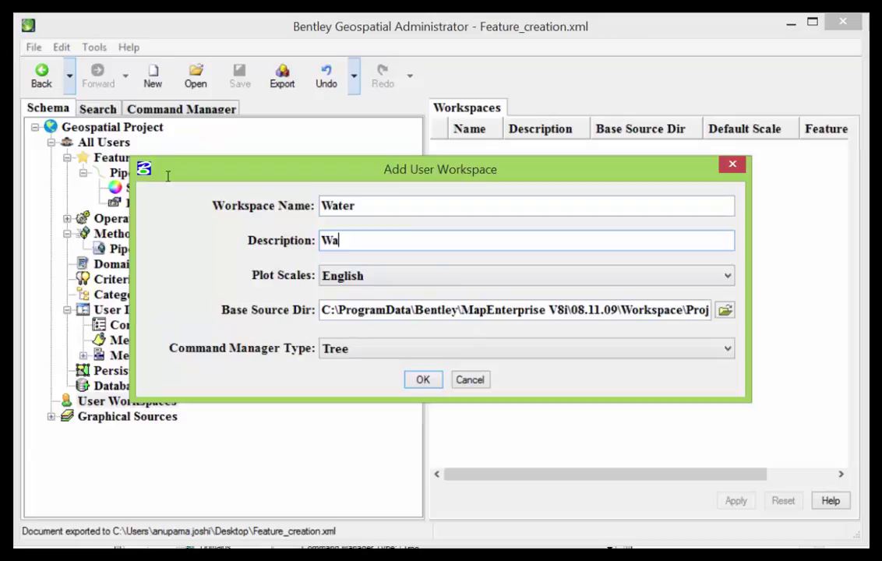
text(ter Network)
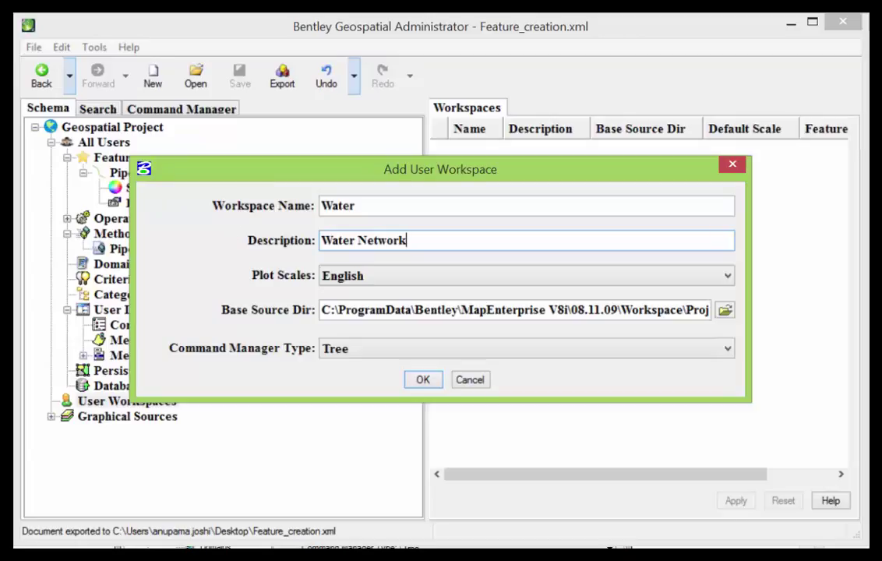
Keep English plot scales and check the default Base Source Dir path
click(375, 281)
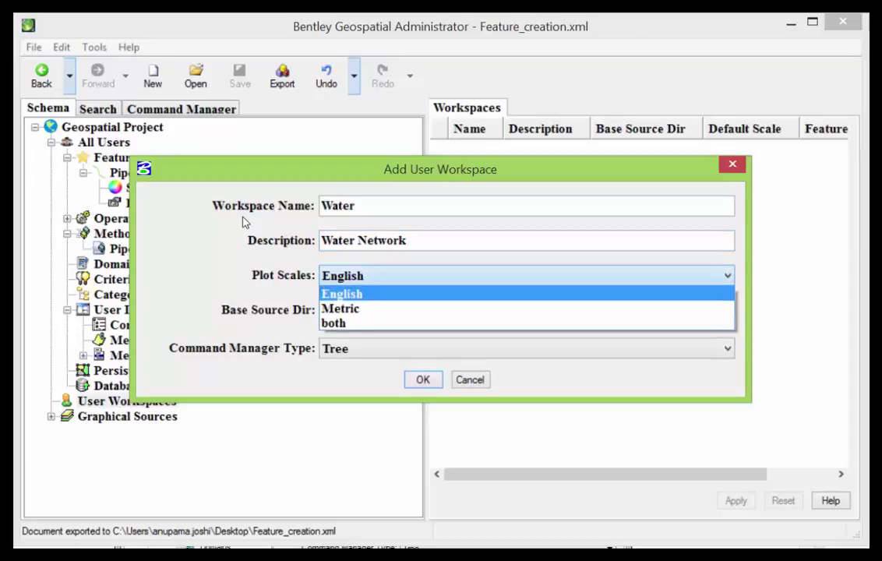
click(209, 234)
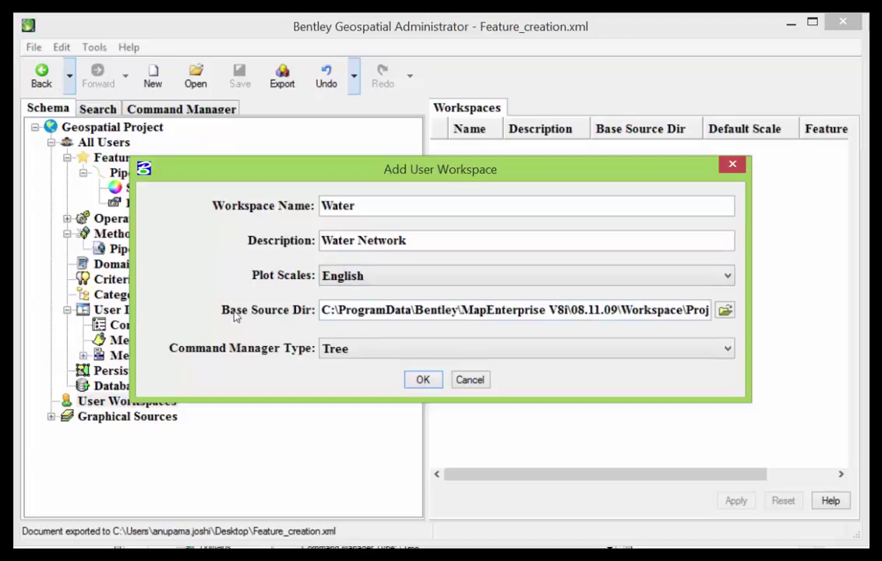
drag(324, 312, 725, 311)
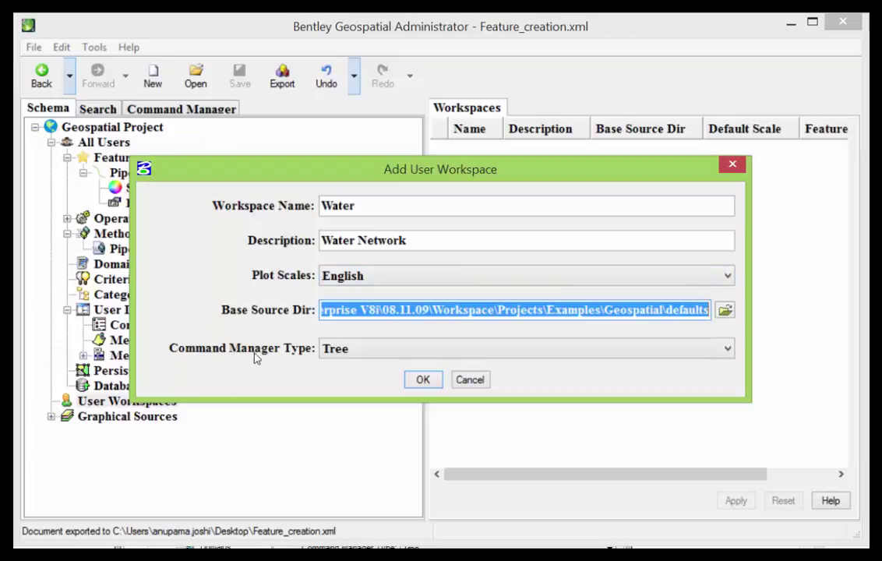
Leave Tree as the Command Manager Type and create the Water workspace
key(Tab)
key(alt+Down)
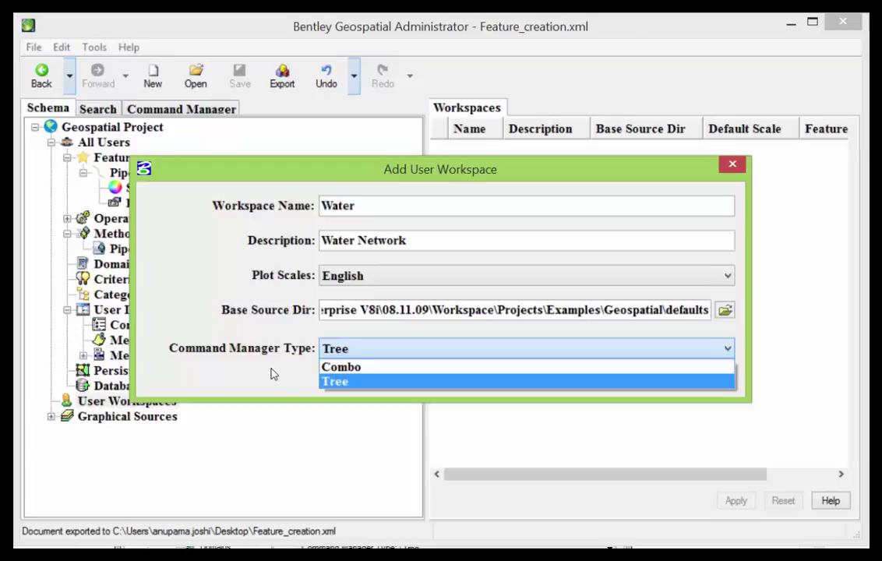
click(327, 381)
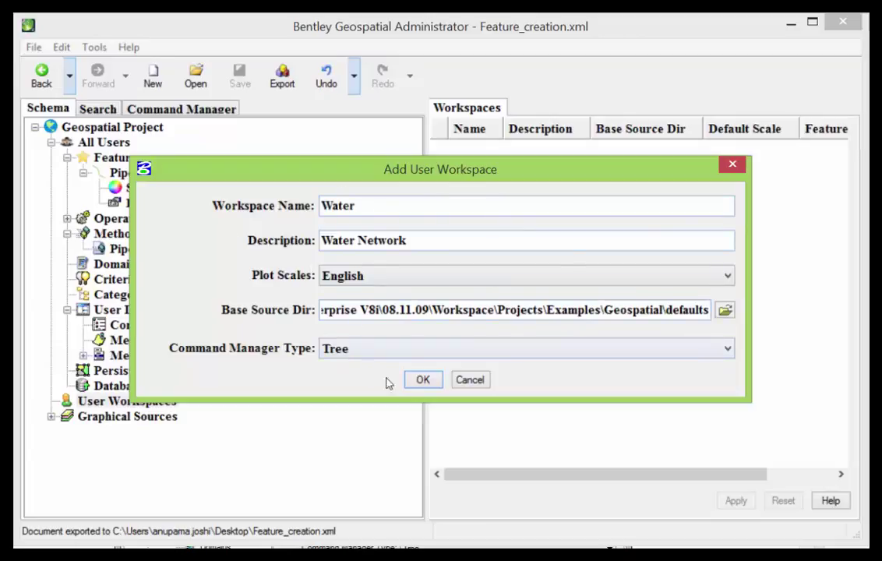
click(418, 382)
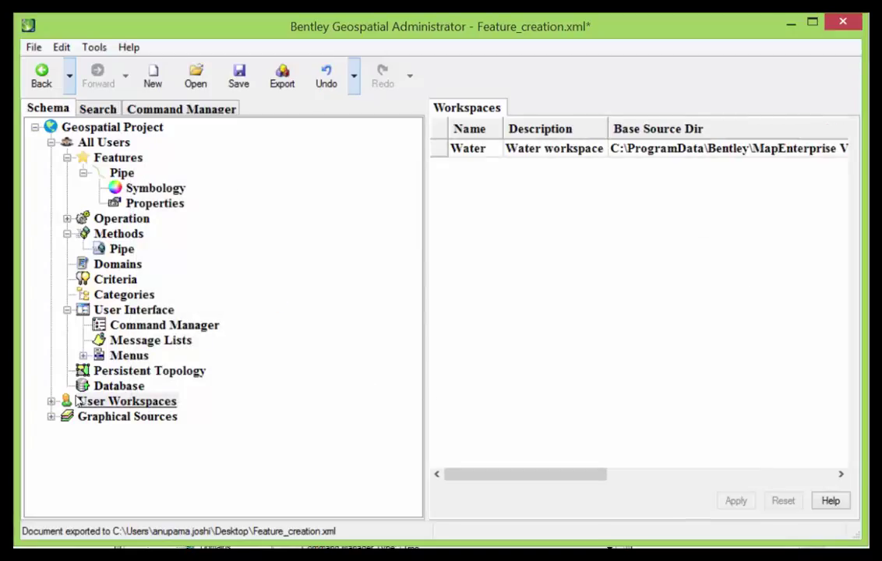
Save Feature_creation.xml, select Workspace (Water), and export it for Bentley Map
click(50, 402)
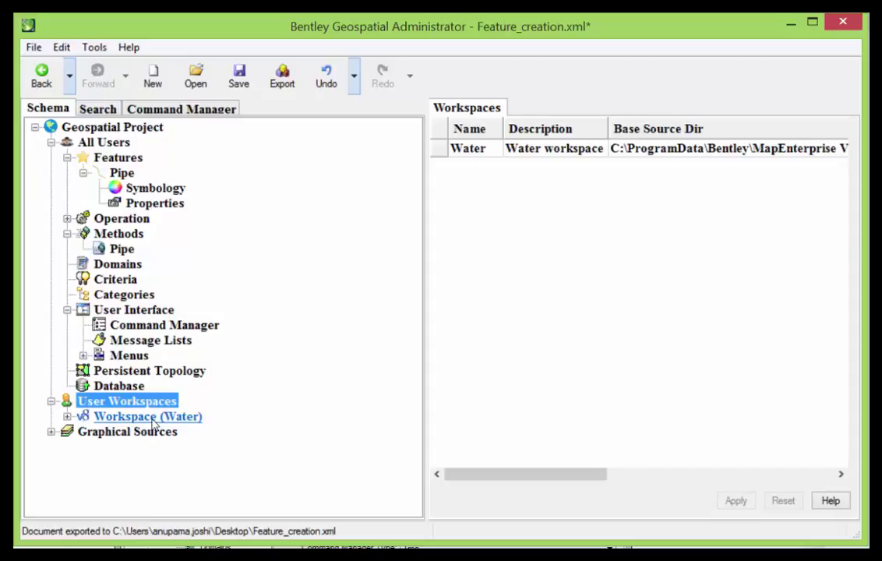
click(240, 78)
key(Down)
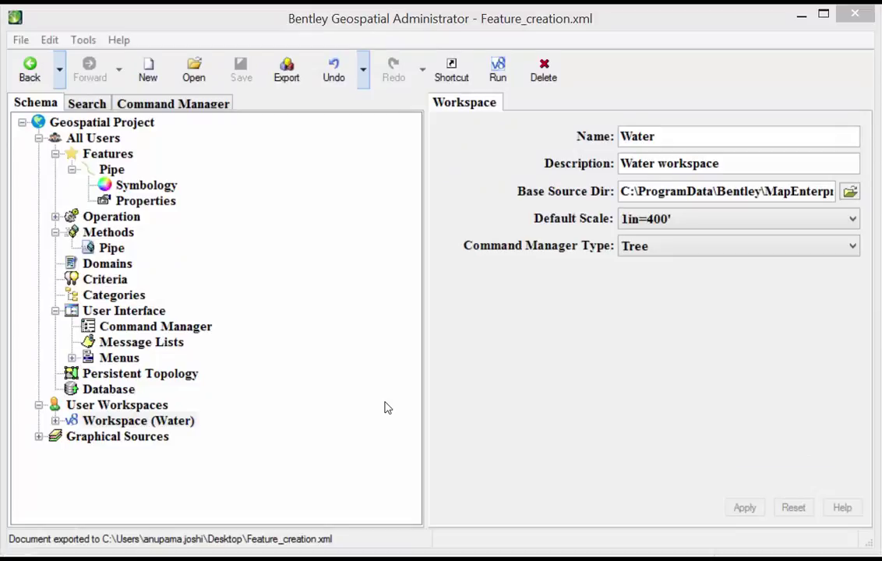
click(288, 72)
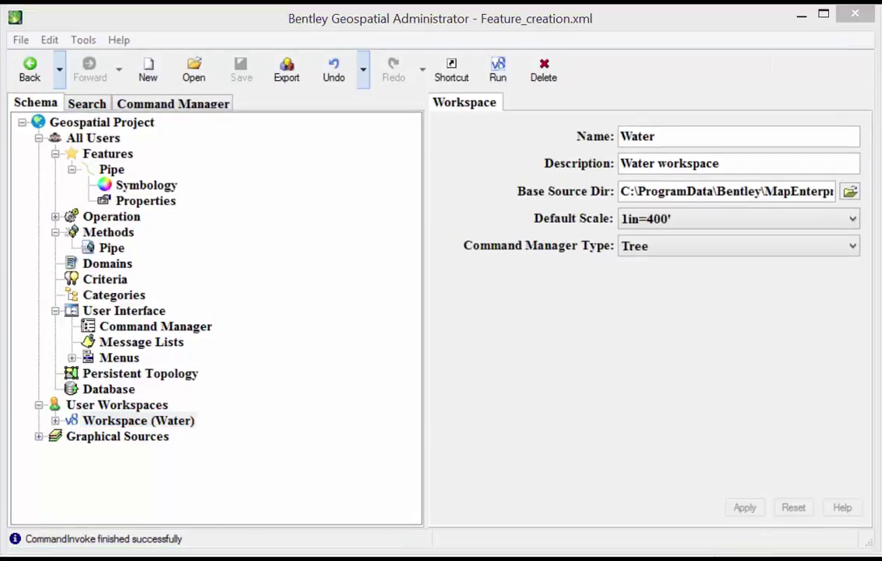
Run the Water workspace in Bentley Map and open work.dgn
right_click(163, 424)
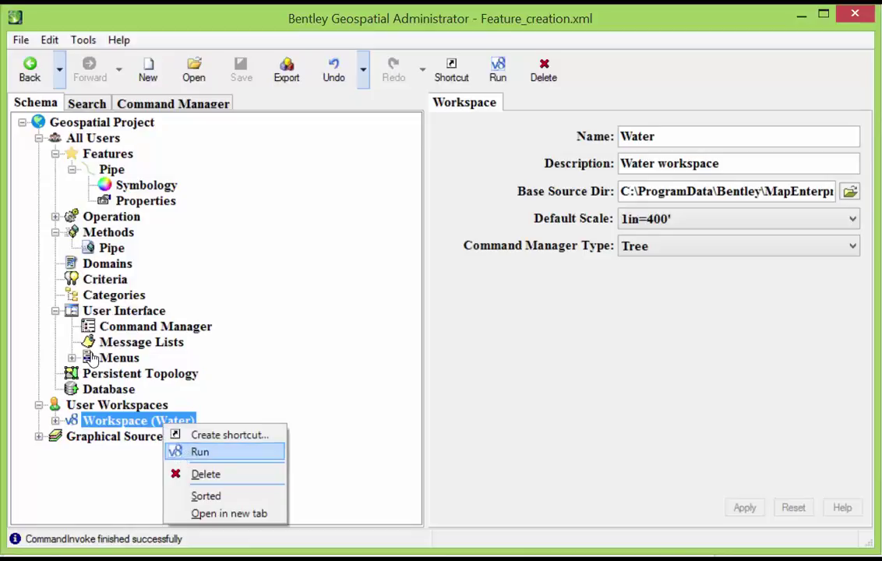
key(Escape)
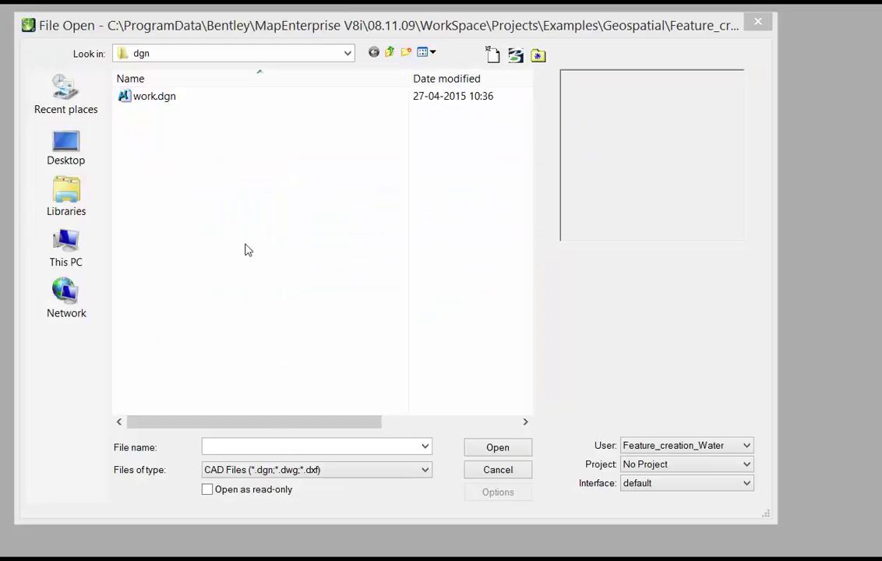
click(164, 100)
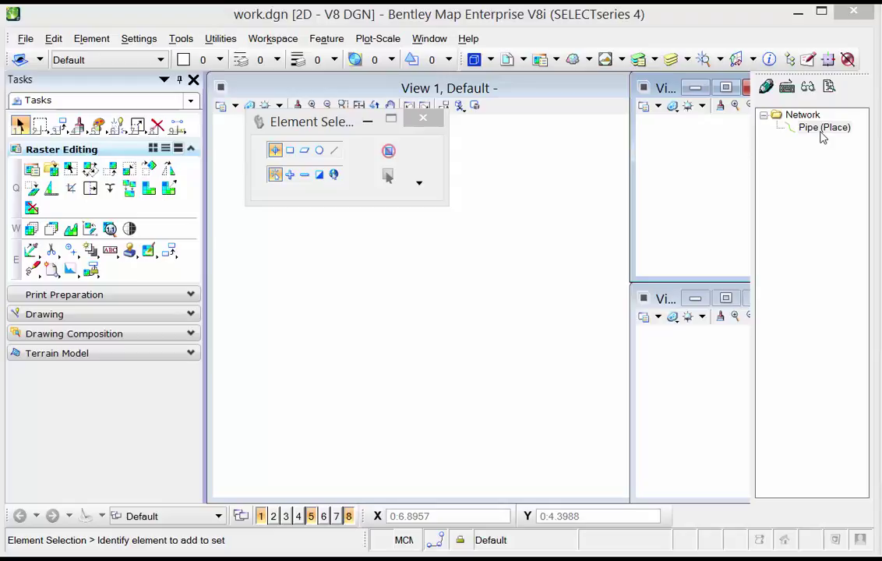
Place a Pipe in View 1 from a start point through a bend to an end vertex
click(822, 130)
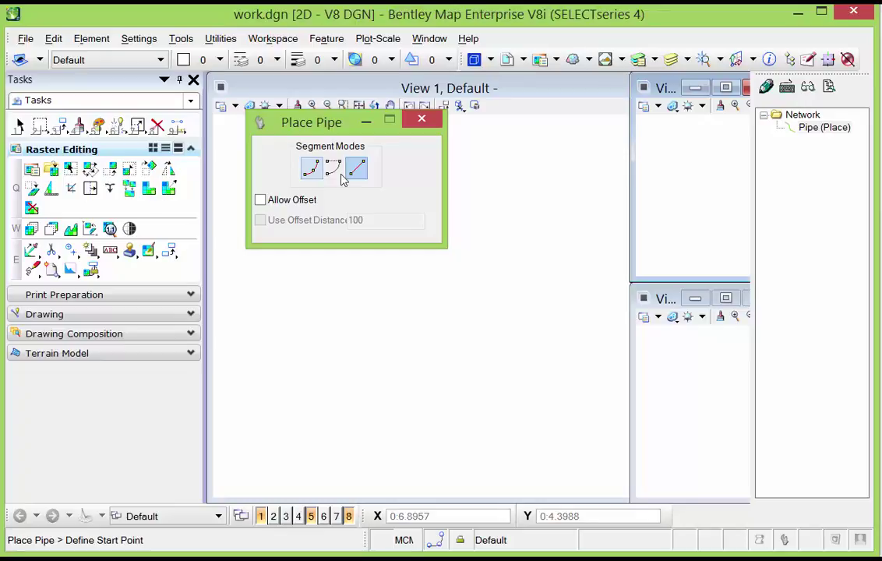
click(360, 318)
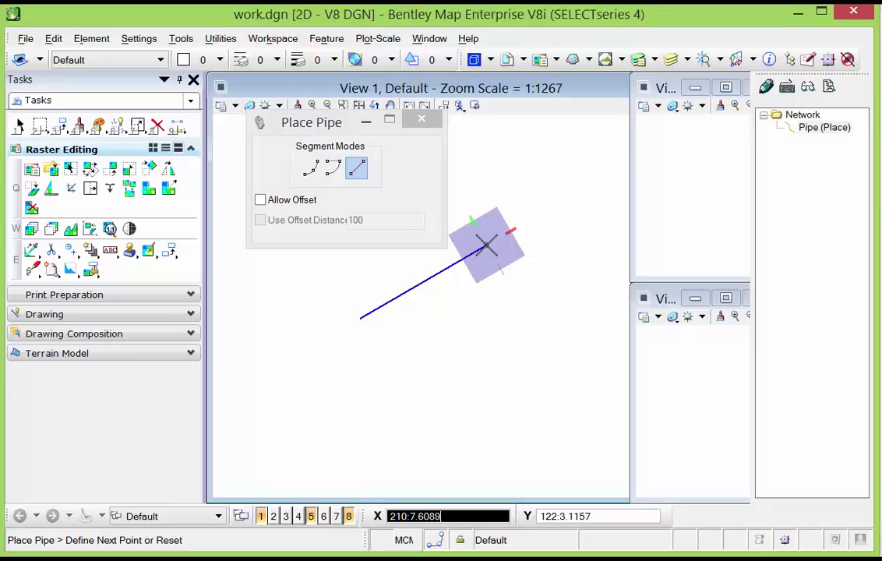
right_click(486, 245)
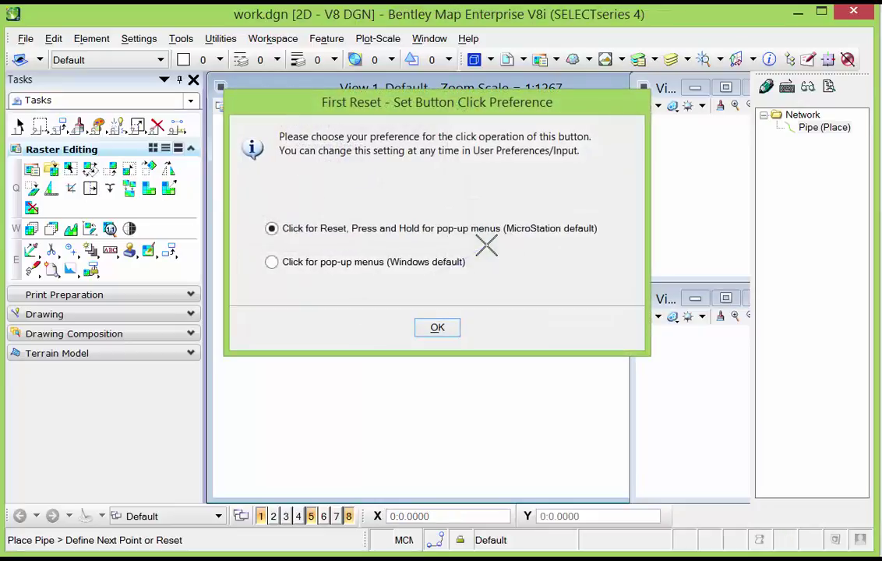
click(442, 330)
click(480, 333)
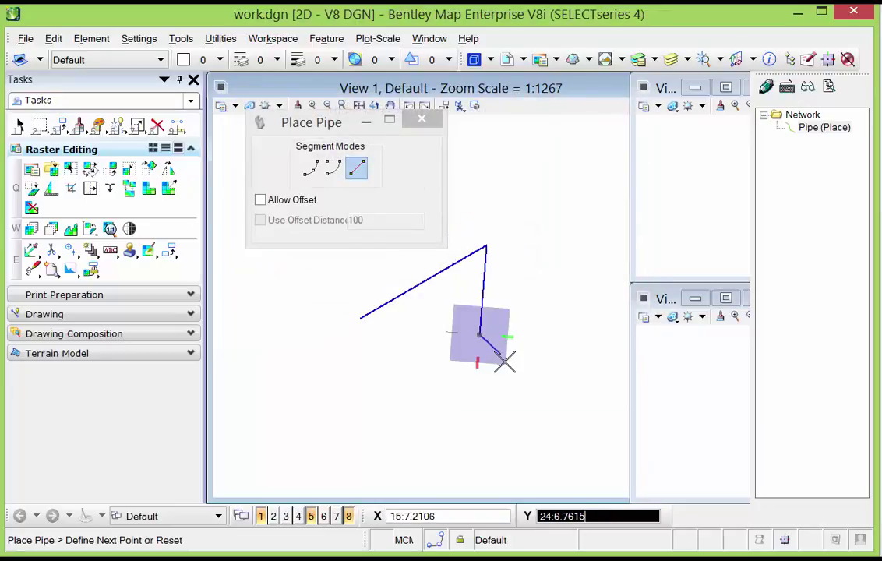
right_click(500, 386)
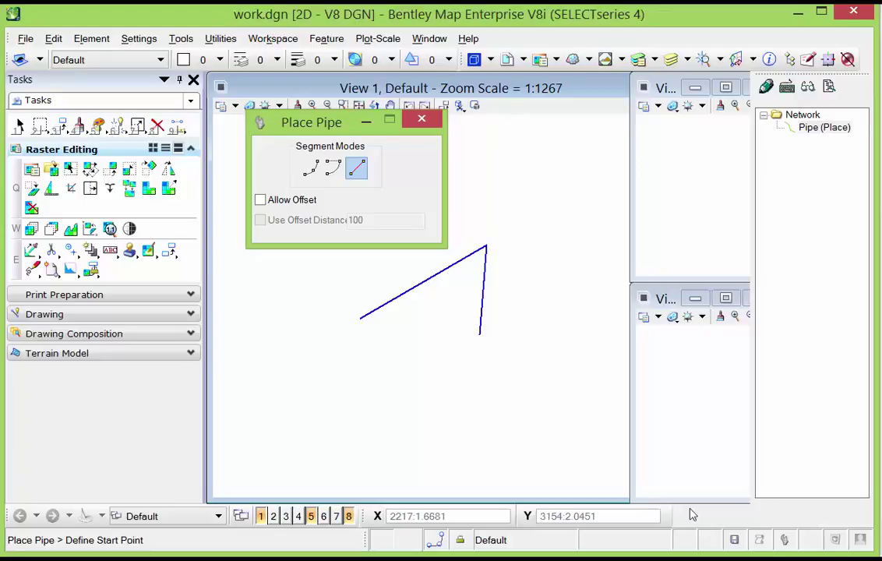
Analyze the pipe, read its Geometry_Length of 393:0.4667, and close the result
click(419, 123)
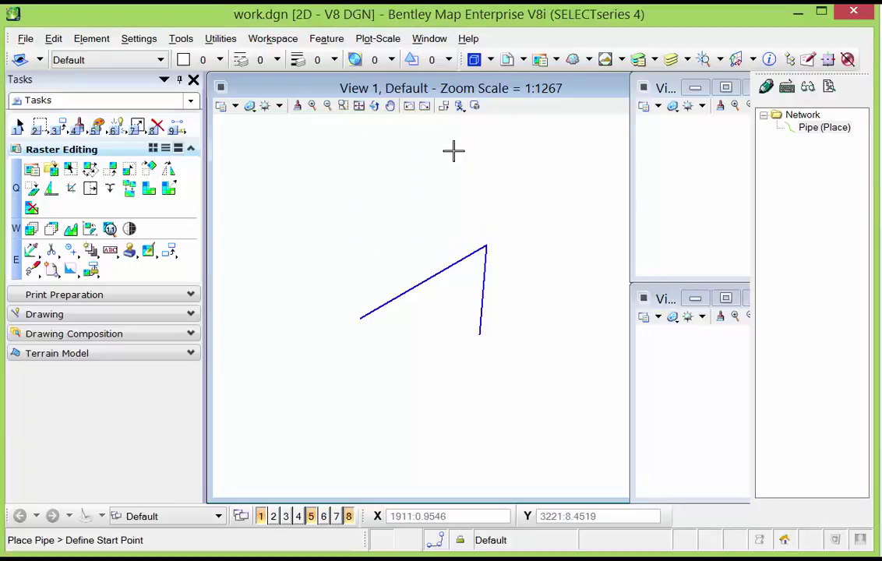
click(807, 91)
click(435, 271)
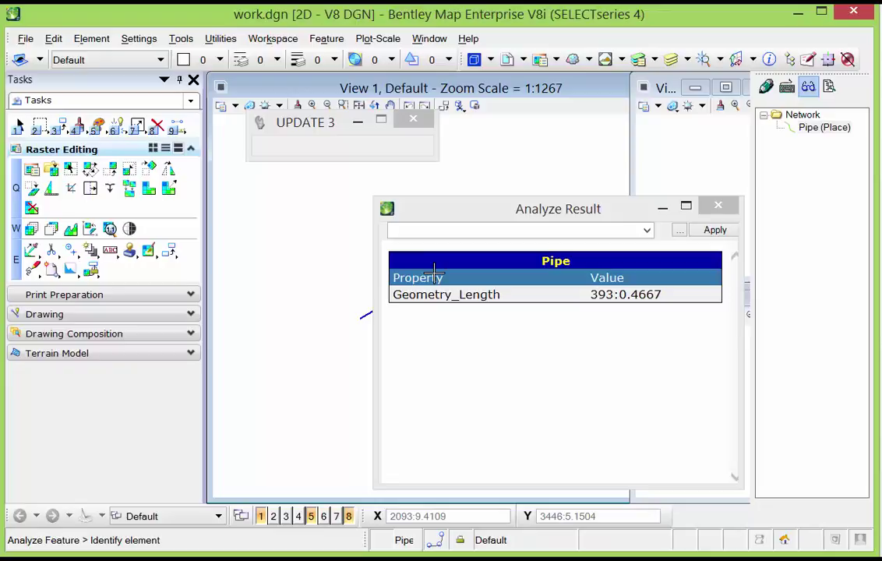
click(711, 207)
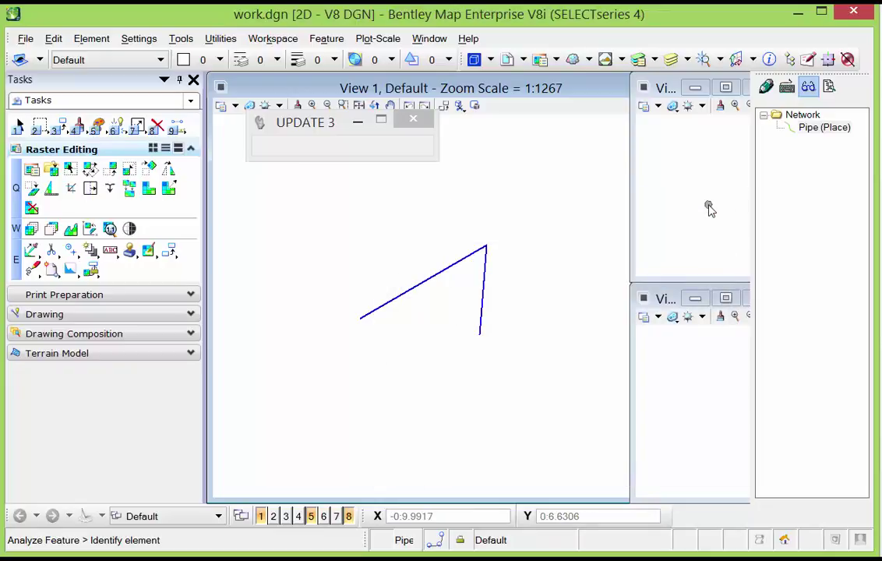